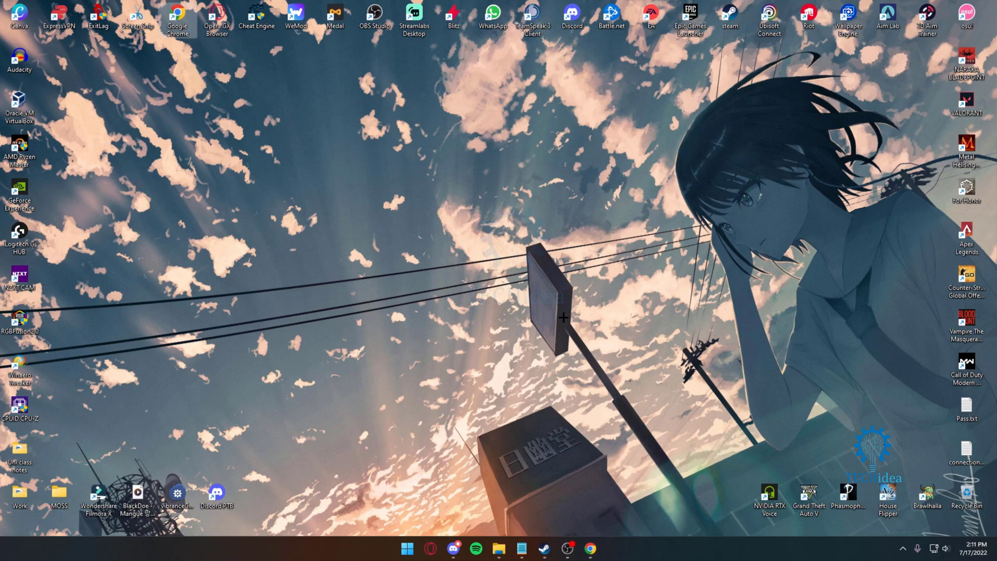
Peek at the hidden notification-area icons and dismiss the popup.
click(901, 547)
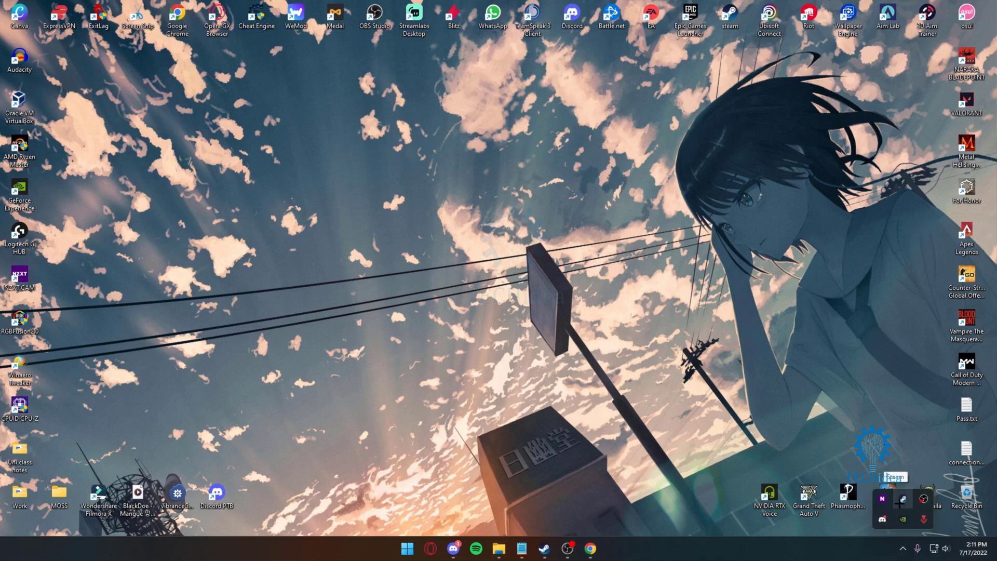
click(517, 344)
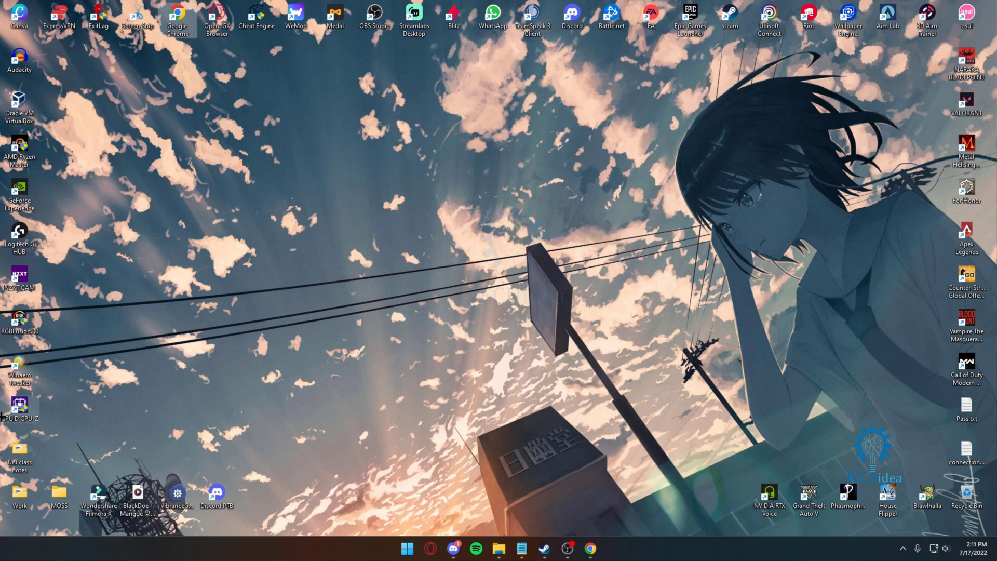
Launch Logitech G HUB from its desktop shortcut.
double_click(20, 232)
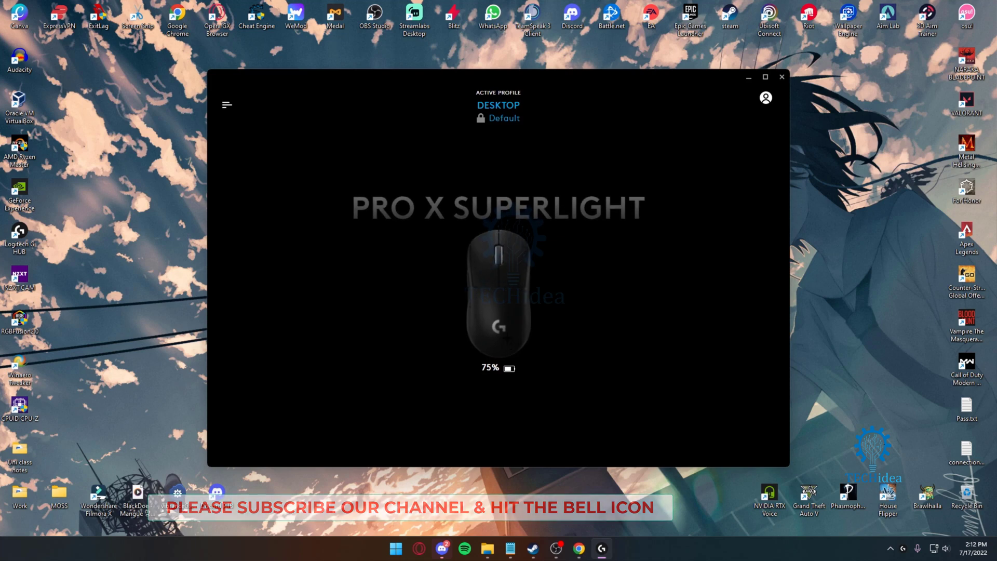
Browse the PRO X SUPERLIGHT button Assignments through the Commands, Macros and System lists.
click(498, 265)
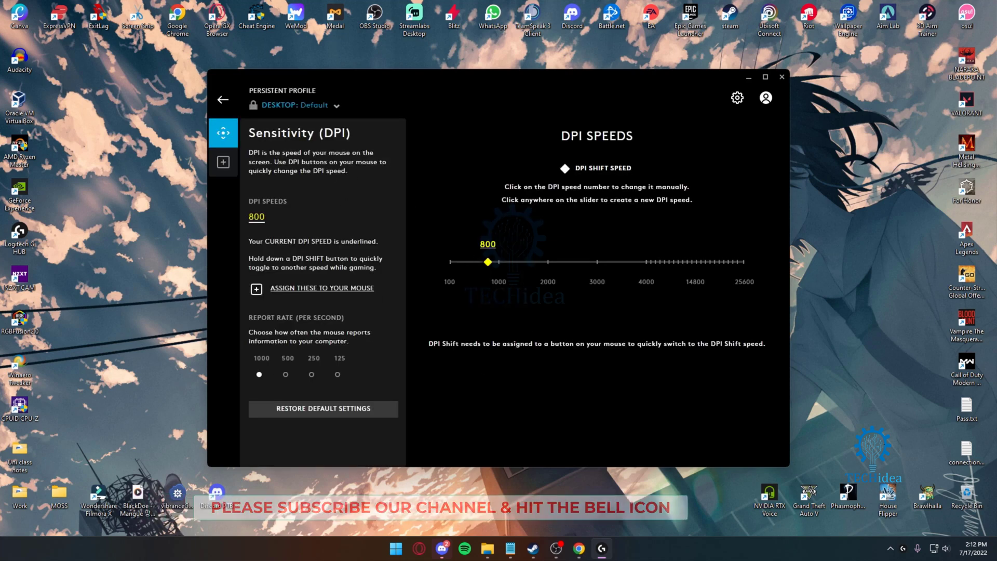
click(223, 161)
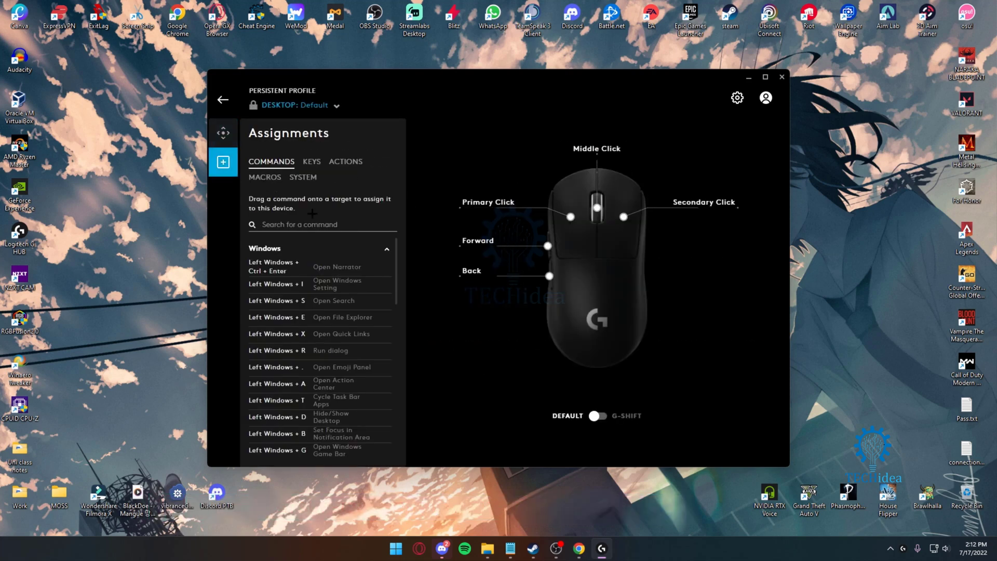
click(265, 177)
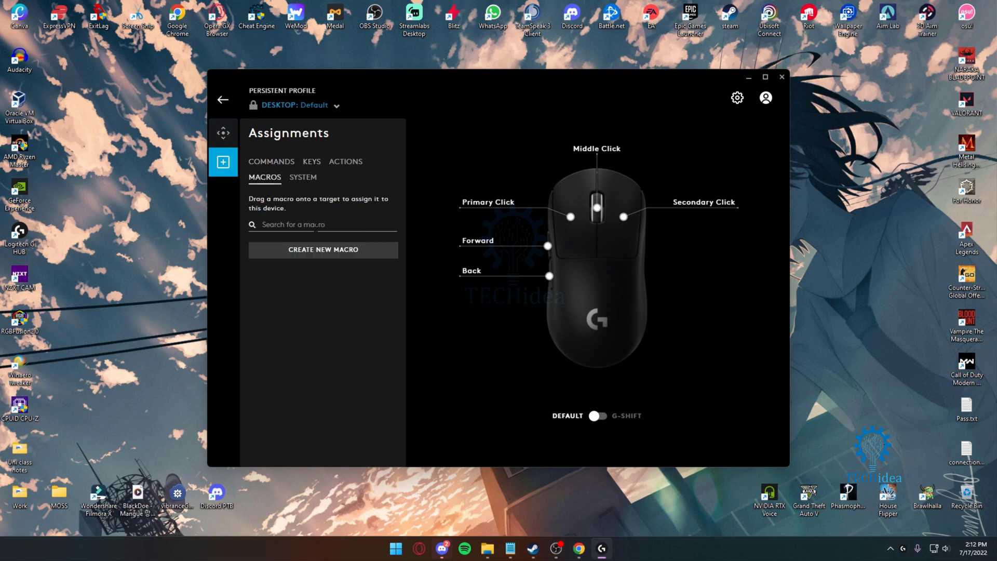
click(305, 177)
Review the Actions and Keys assignment lists, then land on the Sensitivity (DPI) page at 800 DPI.
click(345, 161)
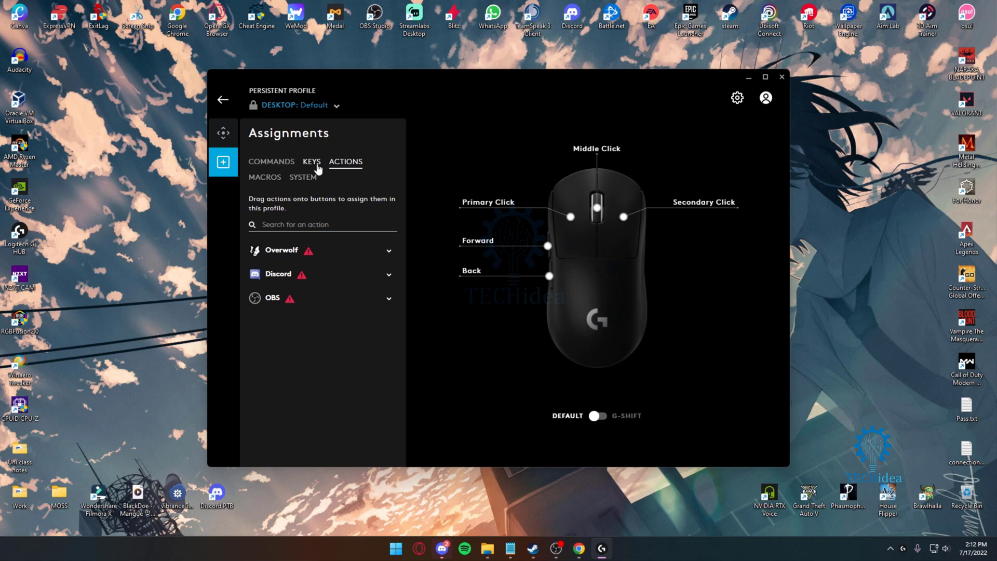
click(312, 162)
click(347, 163)
click(282, 162)
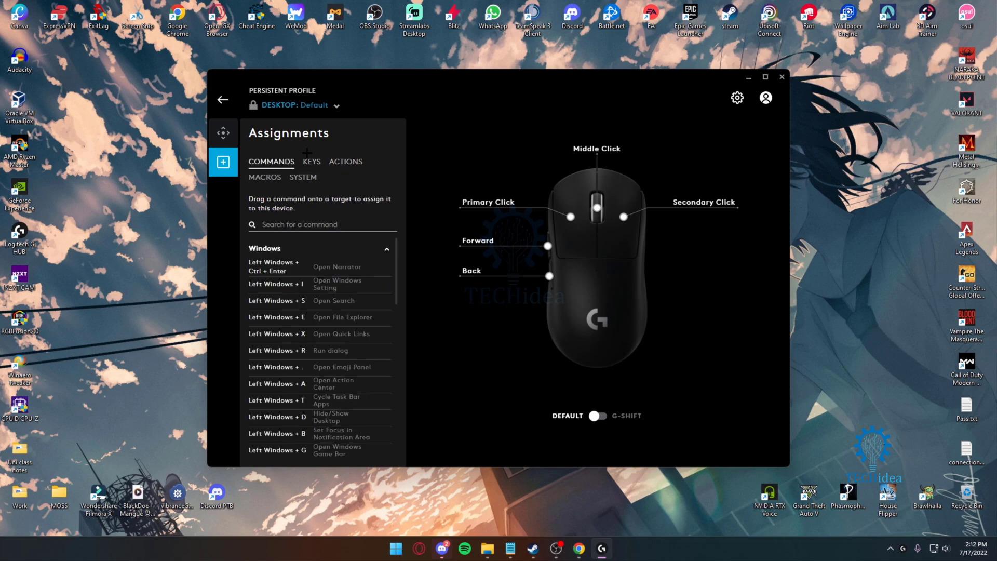
click(223, 132)
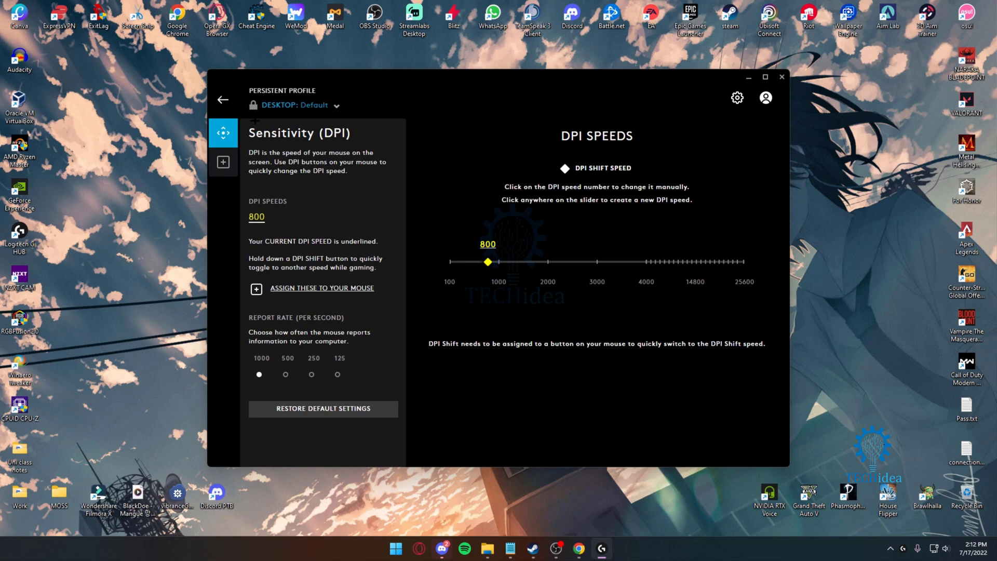
Return to the device home screen and revisit the 800 DPI / 1000 report-rate Sensitivity page.
click(230, 103)
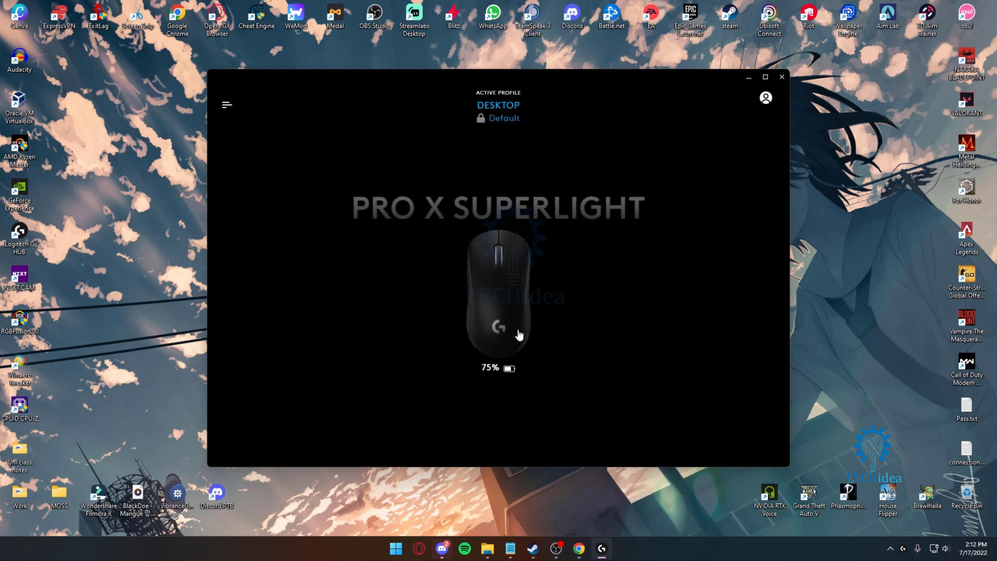
click(502, 285)
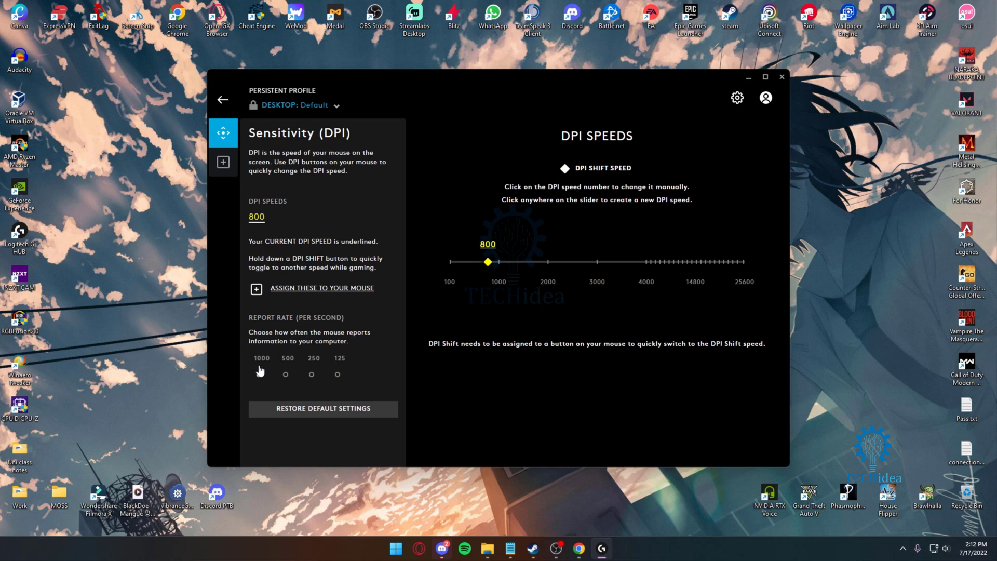
click(223, 100)
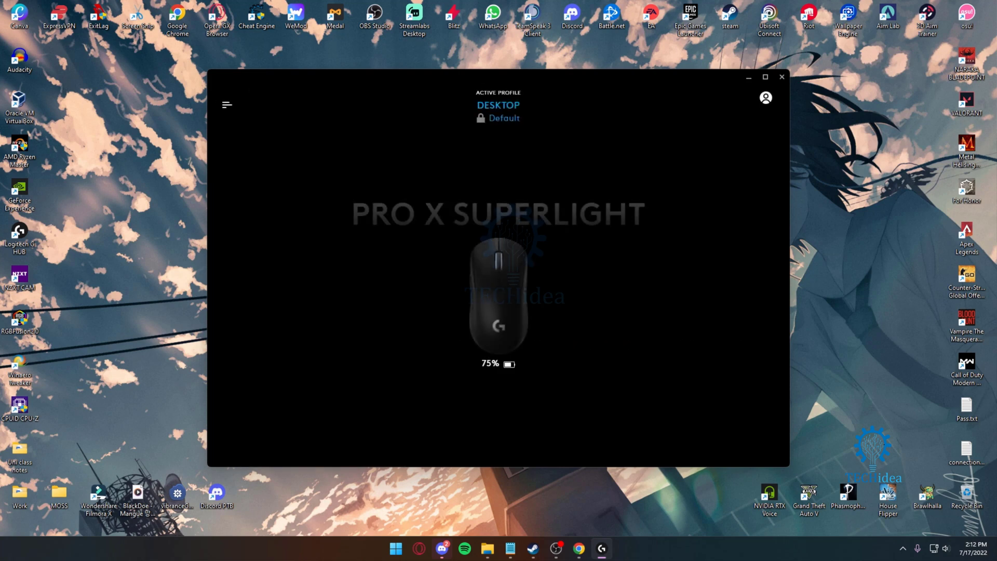